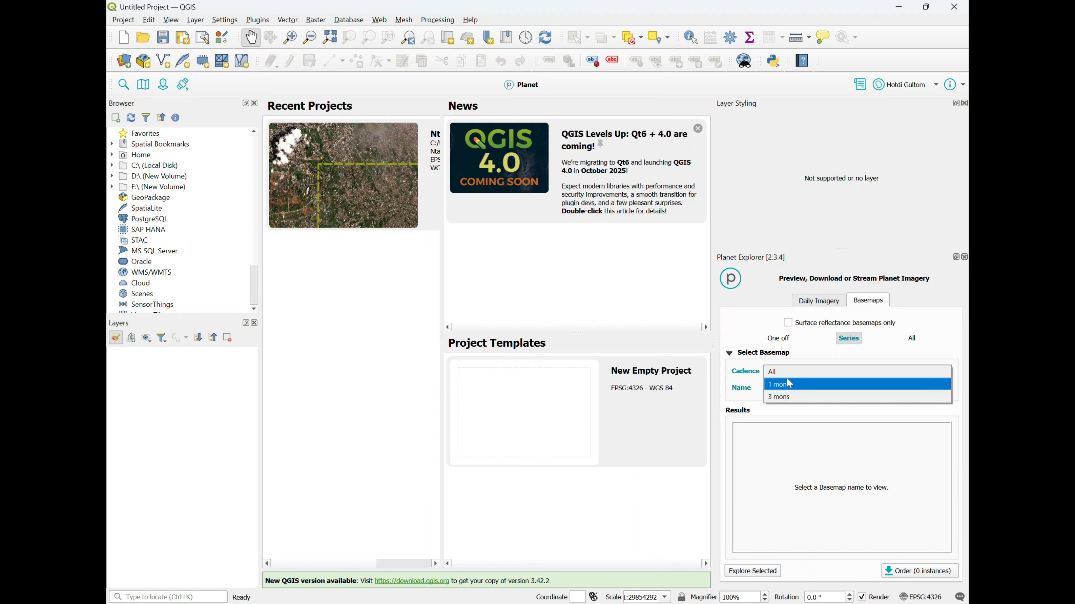
Step: Load the March 2025 Global Monthly basemap from the 1 mon cadence series onto the map
left_click(789, 384)
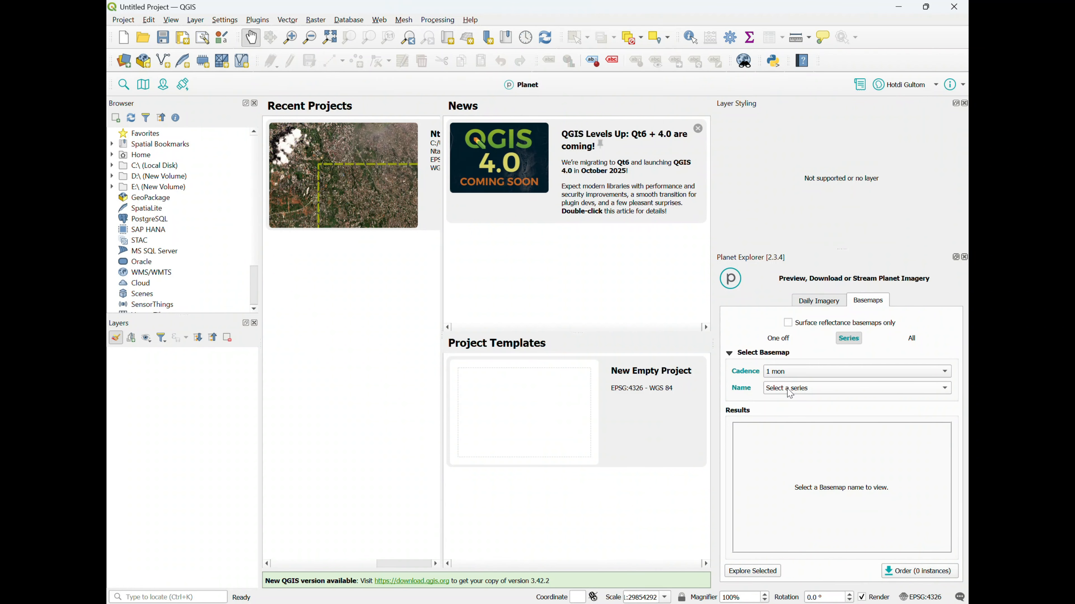
left_click(789, 394)
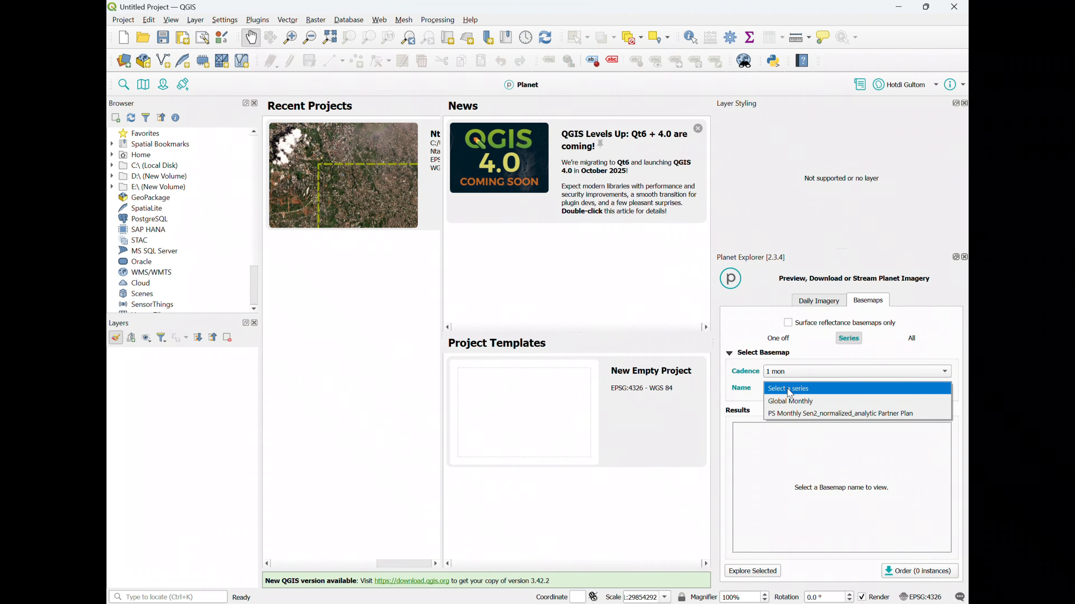
left_click(796, 402)
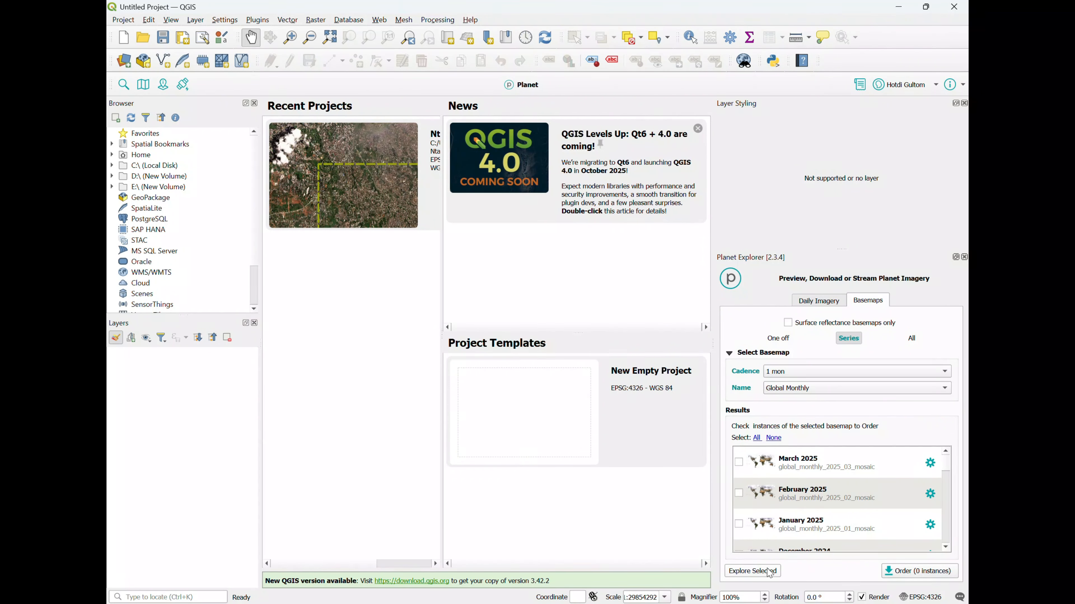
left_click(739, 463)
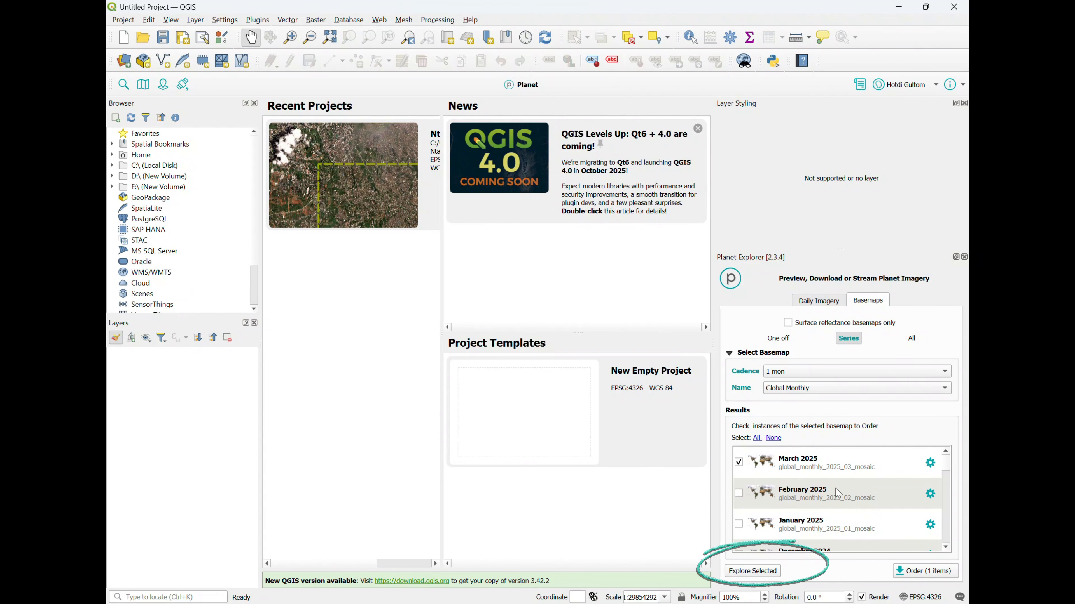
left_click(766, 569)
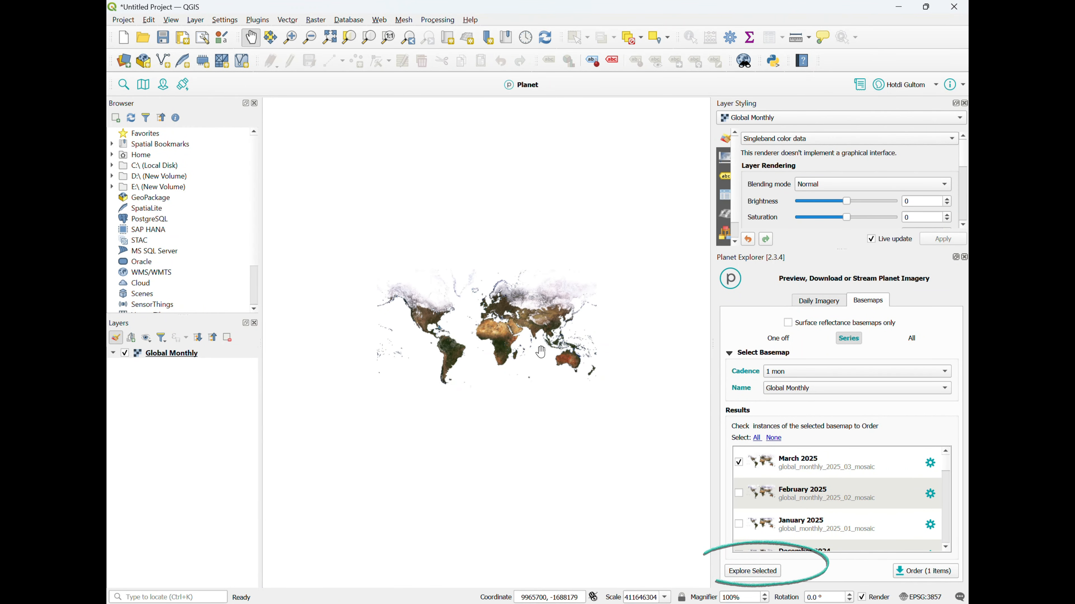
Step: Examine the basemap imagery over the urban area inland from western Java's north coast, at about 1:100500 scale
scroll(535, 375, "up", 4)
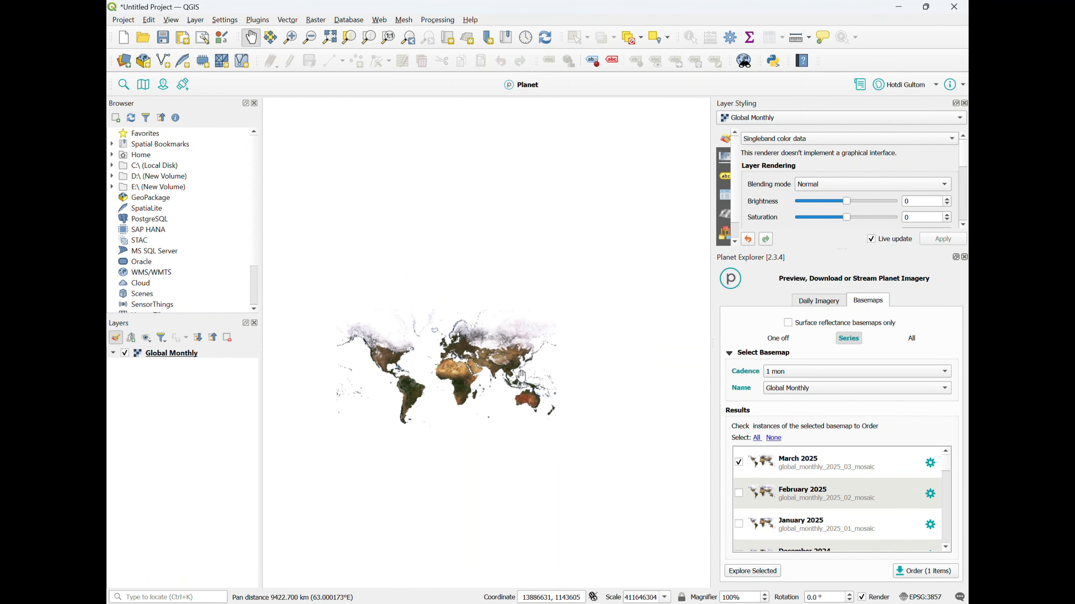
left_click_drag(471, 434, 551, 377)
scroll(551, 378, "up", 4)
left_click_drag(576, 312, 432, 436)
left_click_drag(603, 310, 454, 445)
left_click_drag(555, 419, 512, 492)
left_click_drag(578, 337, 529, 413)
scroll(528, 413, "up", 4)
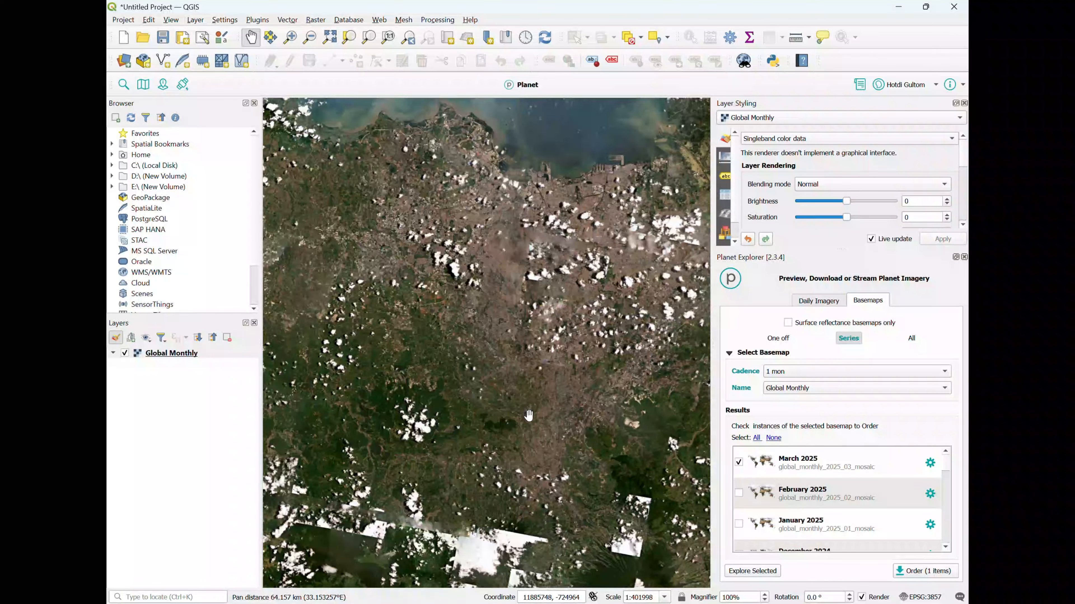
scroll(525, 428, "up", 2)
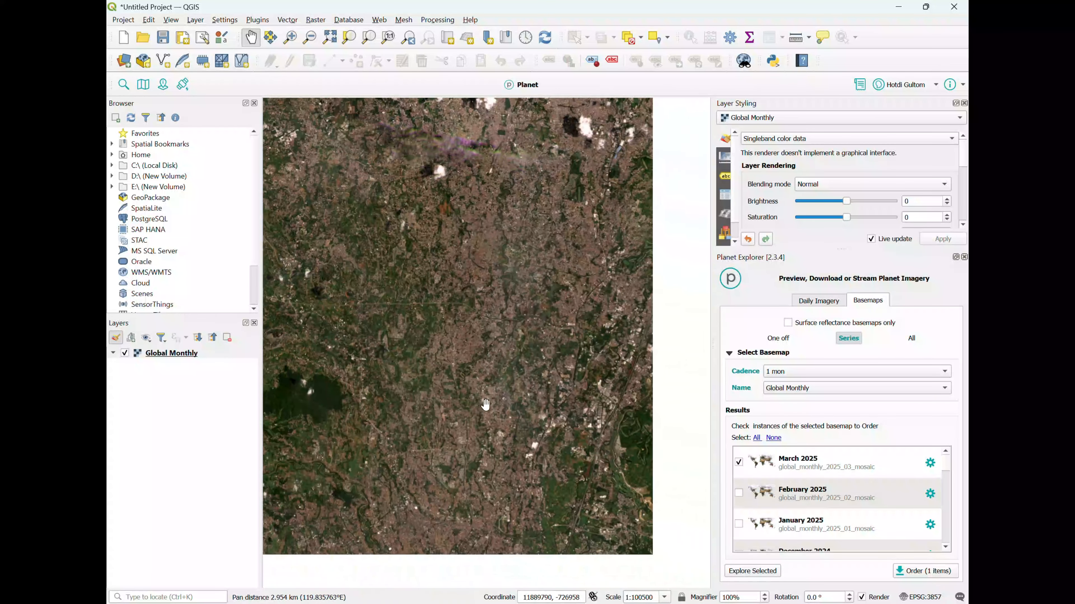
scroll(517, 232, "down", 2)
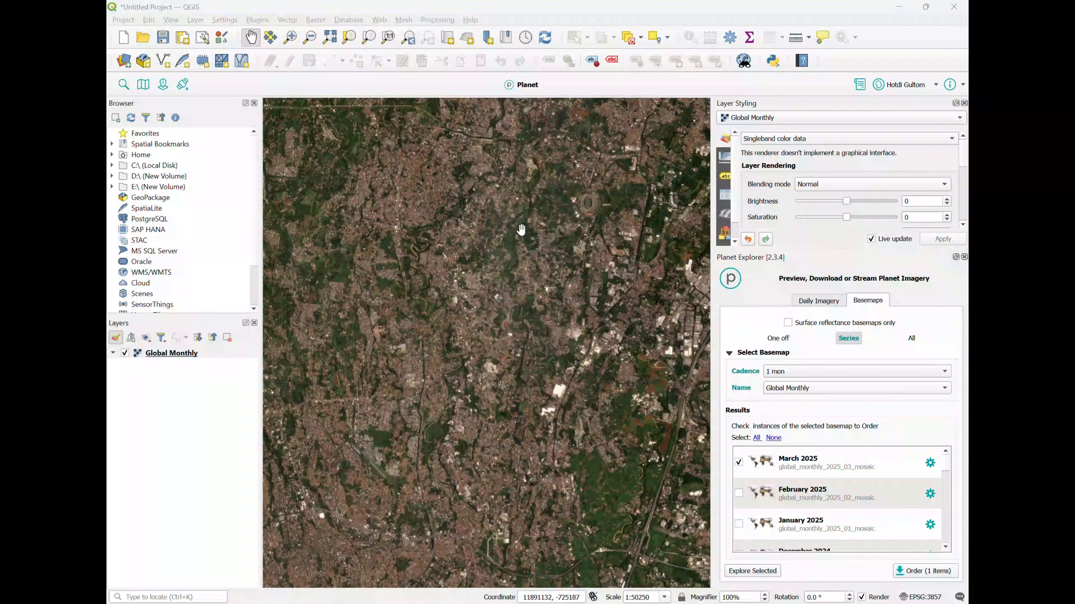
left_click_drag(498, 232, 532, 312)
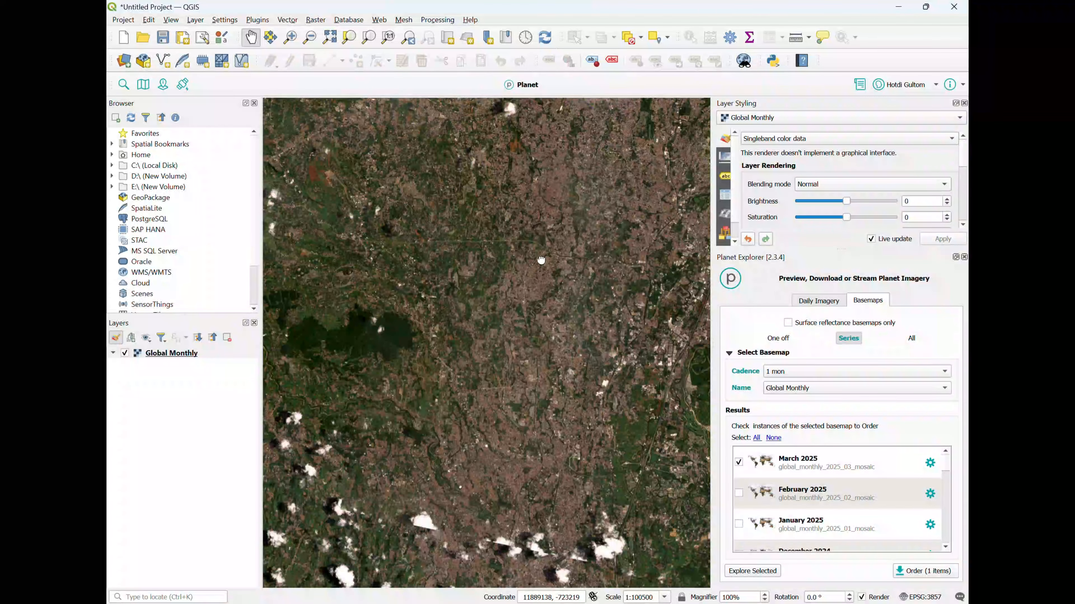
left_click_drag(545, 256, 526, 293)
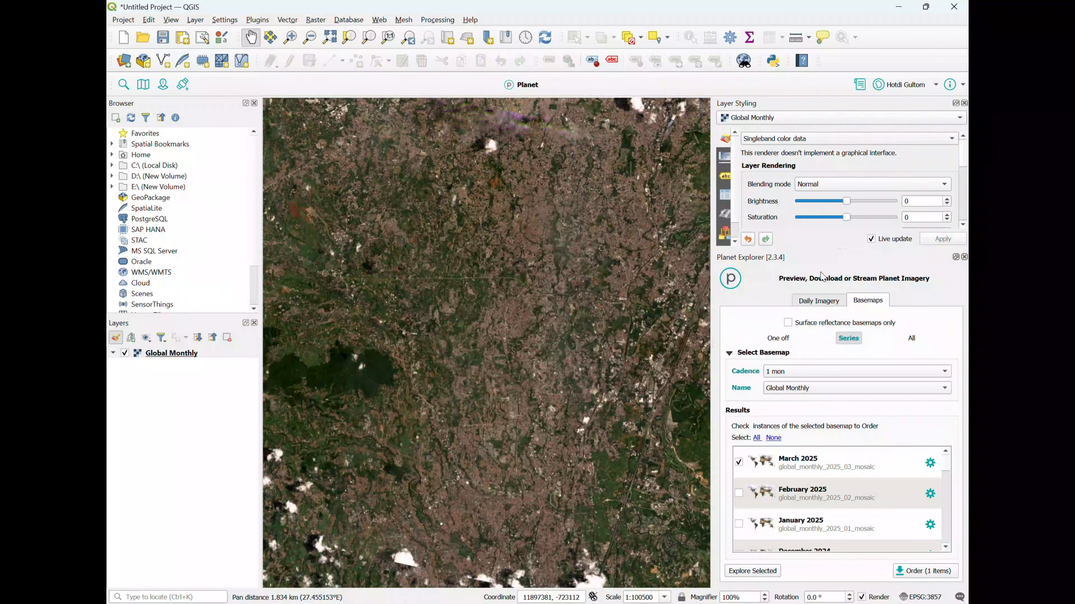
Step: Draw a rectangular area of interest of about 135 sq km over the urban area for a daily imagery search
left_click(817, 301)
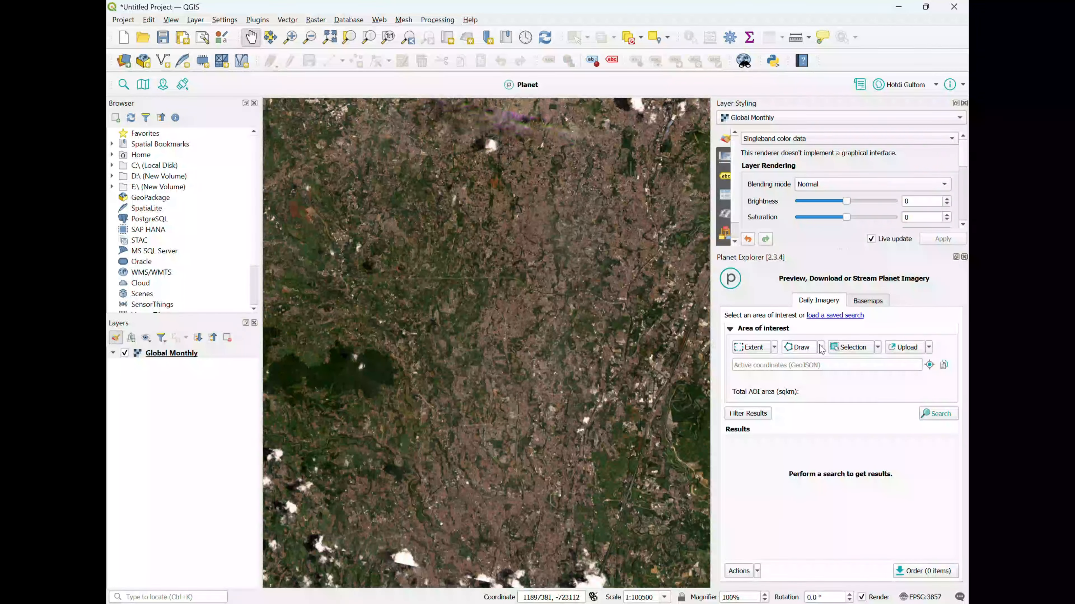
left_click(821, 348)
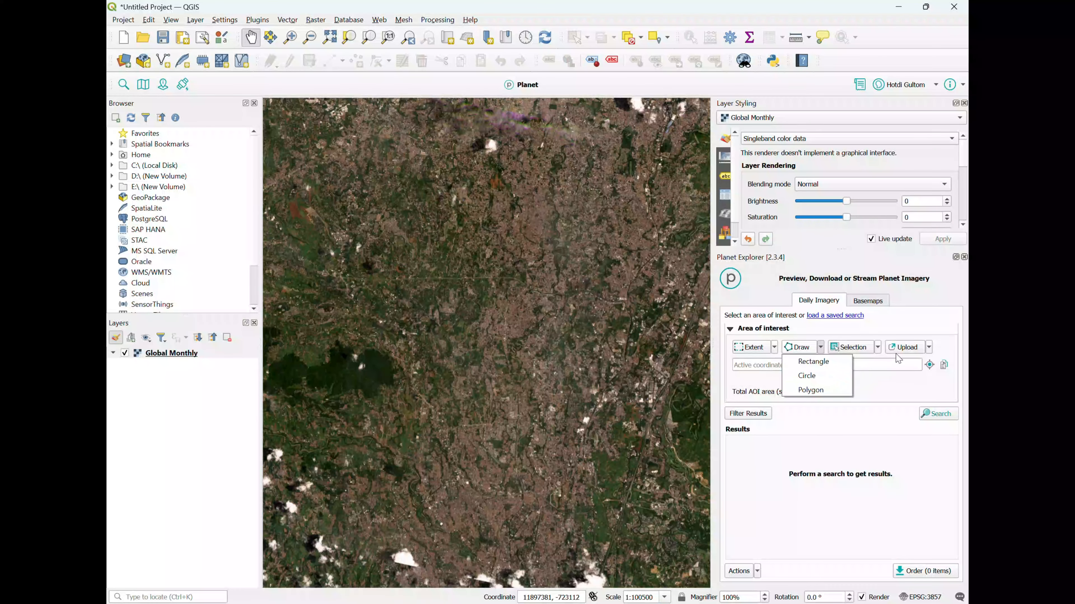
left_click(929, 348)
left_click(929, 348)
left_click(929, 348)
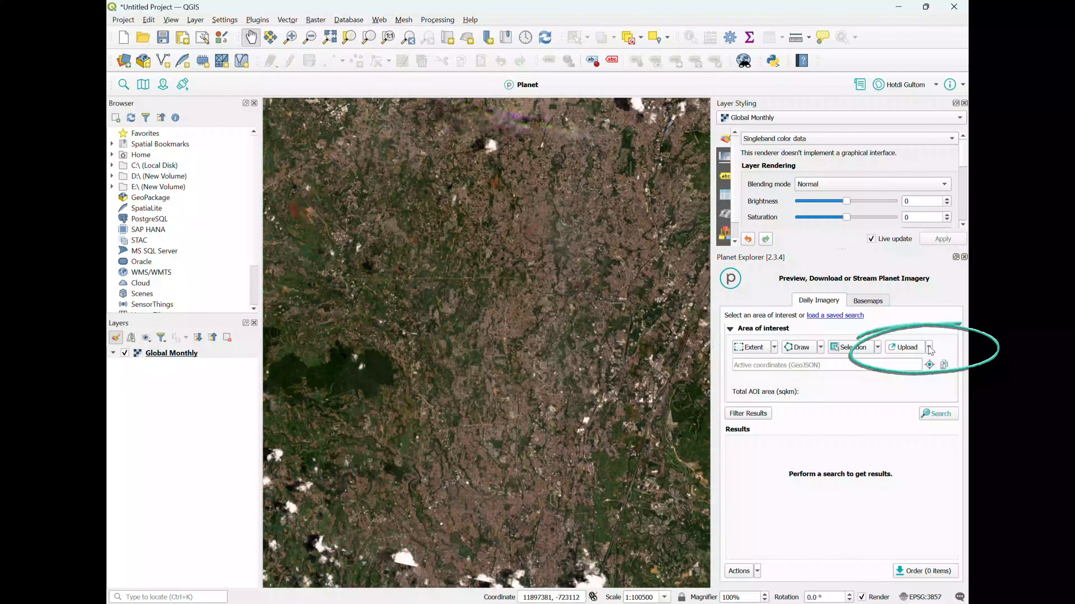
left_click(821, 348)
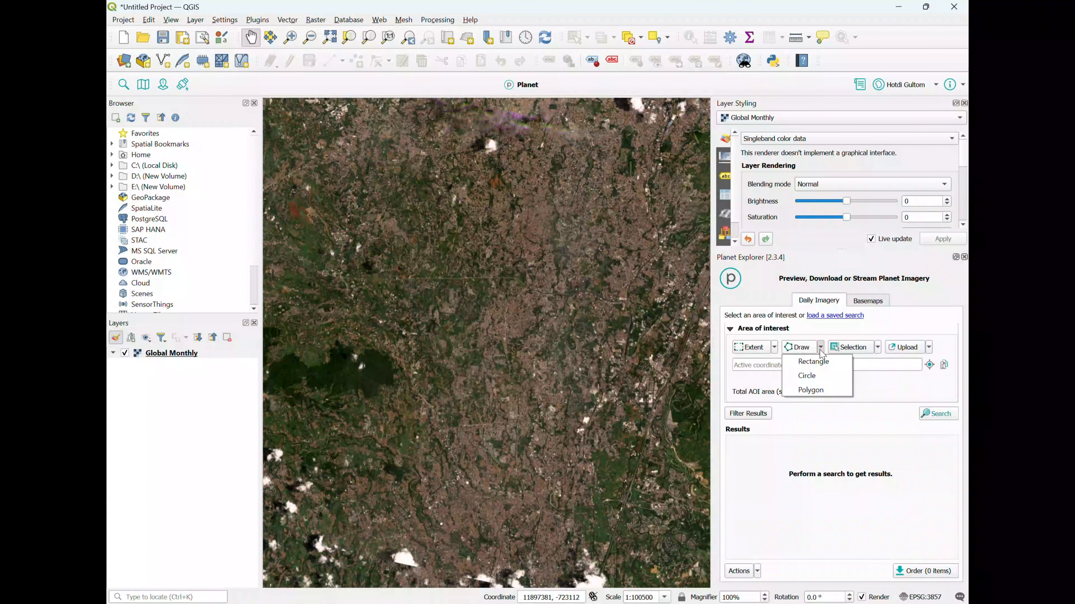
left_click(819, 363)
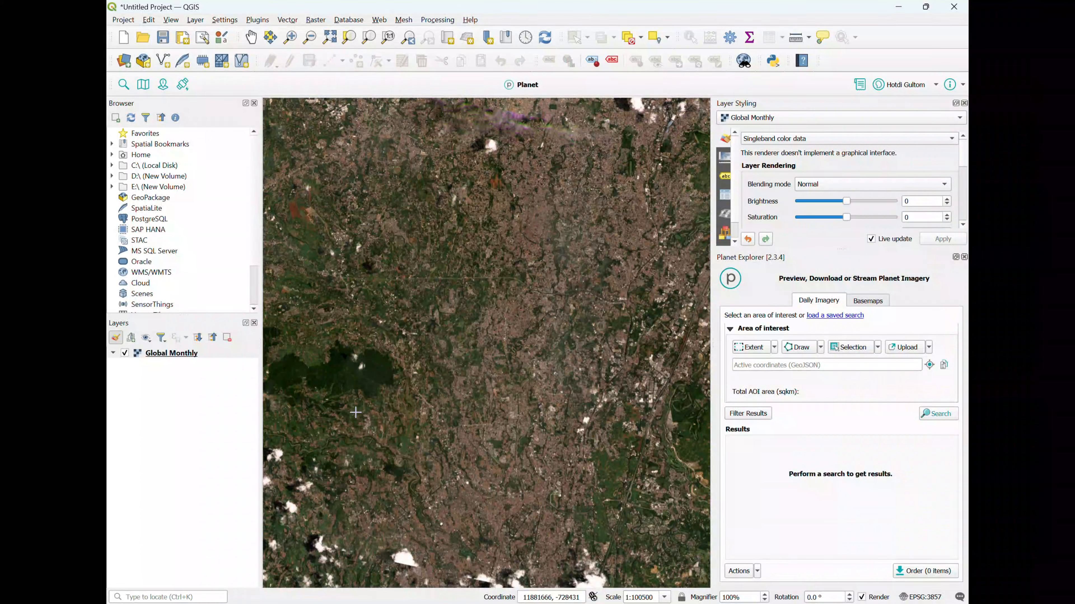
left_click_drag(342, 161, 649, 385)
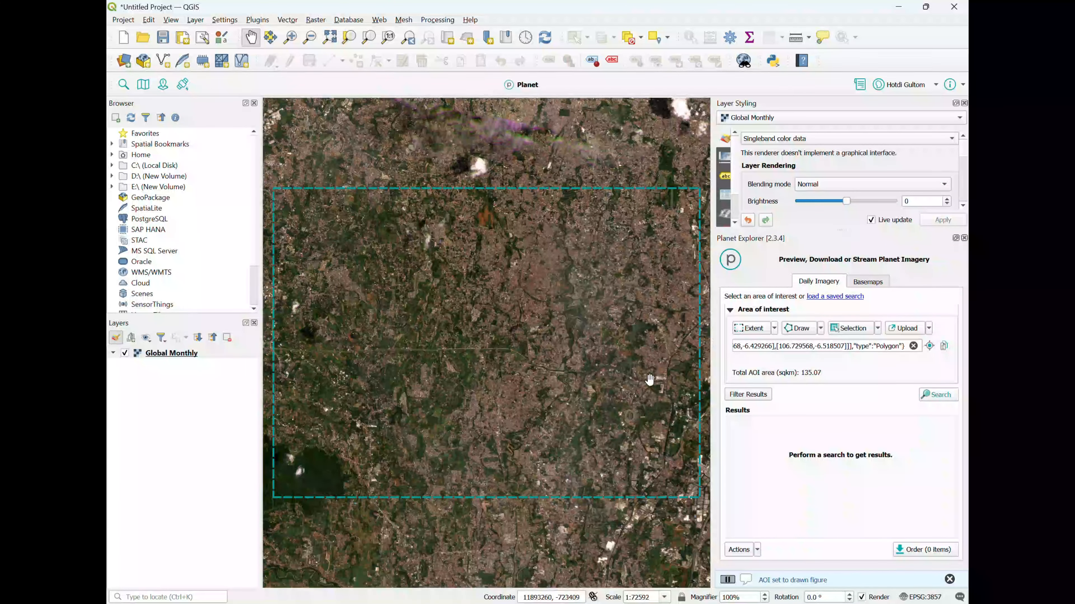
Step: Search for daily imagery within the area of interest and browse the PlanetScope scenes and their footprints
left_click(937, 395)
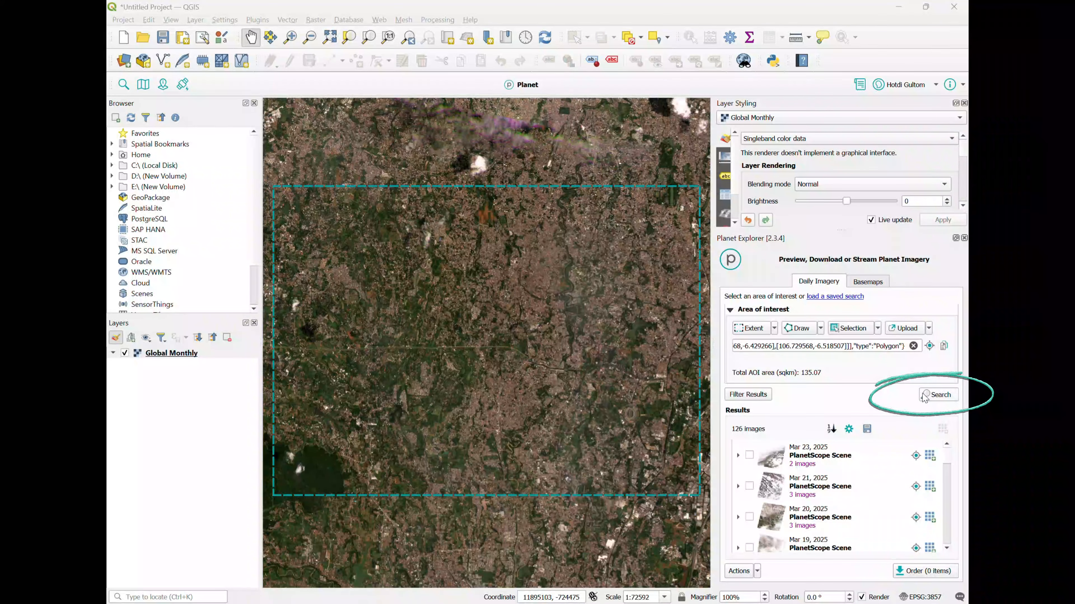
mouse_move(802, 486)
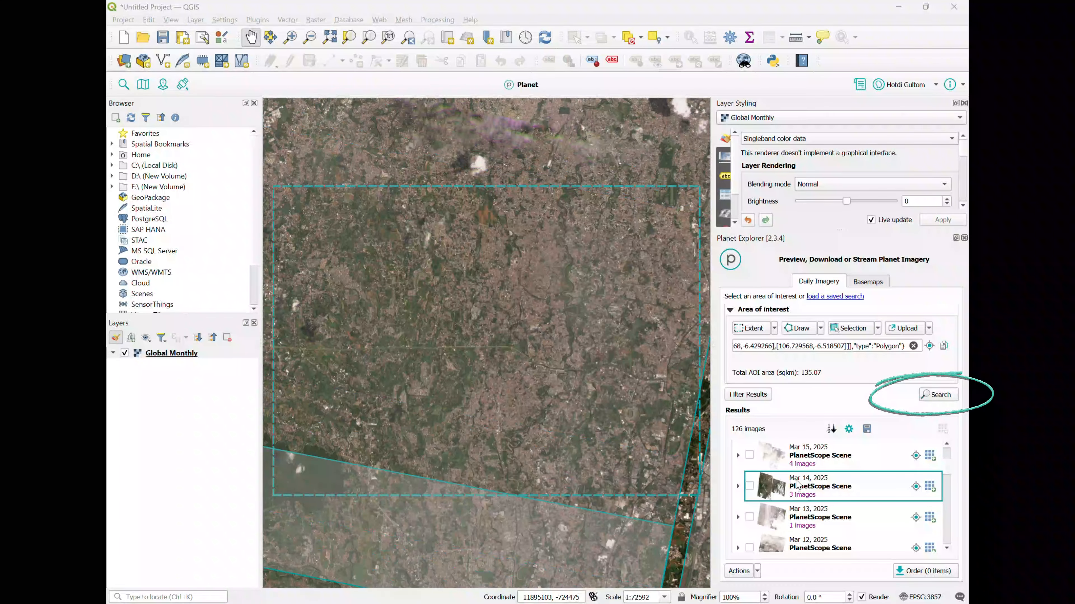
scroll(798, 482, "down", 1)
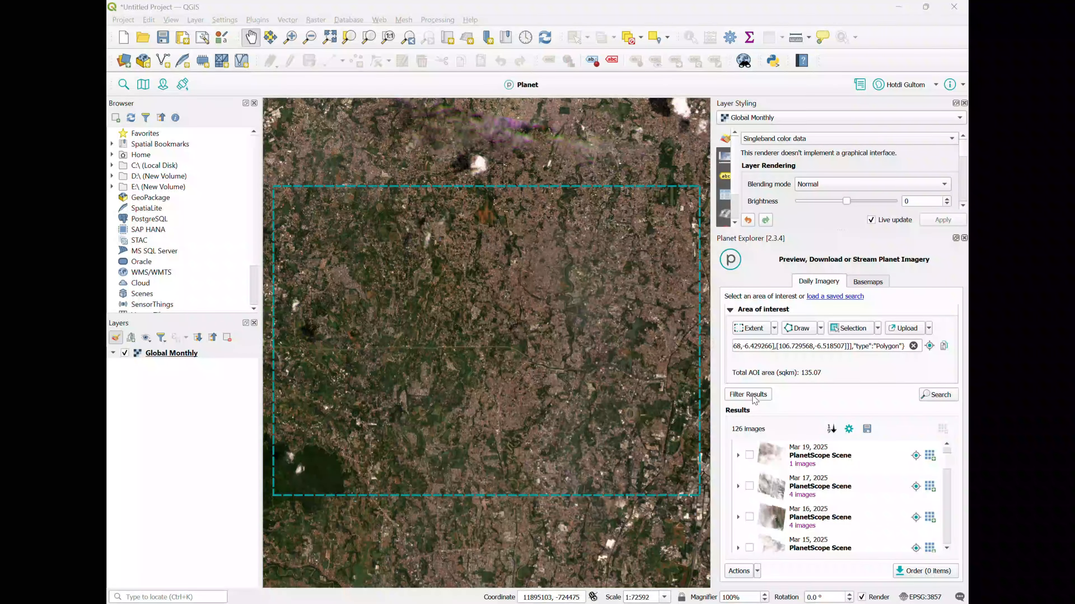
Step: Limit the imagery filter to 0–15% cloud cover, review the remaining filter options and return to the scene list
left_click(753, 398)
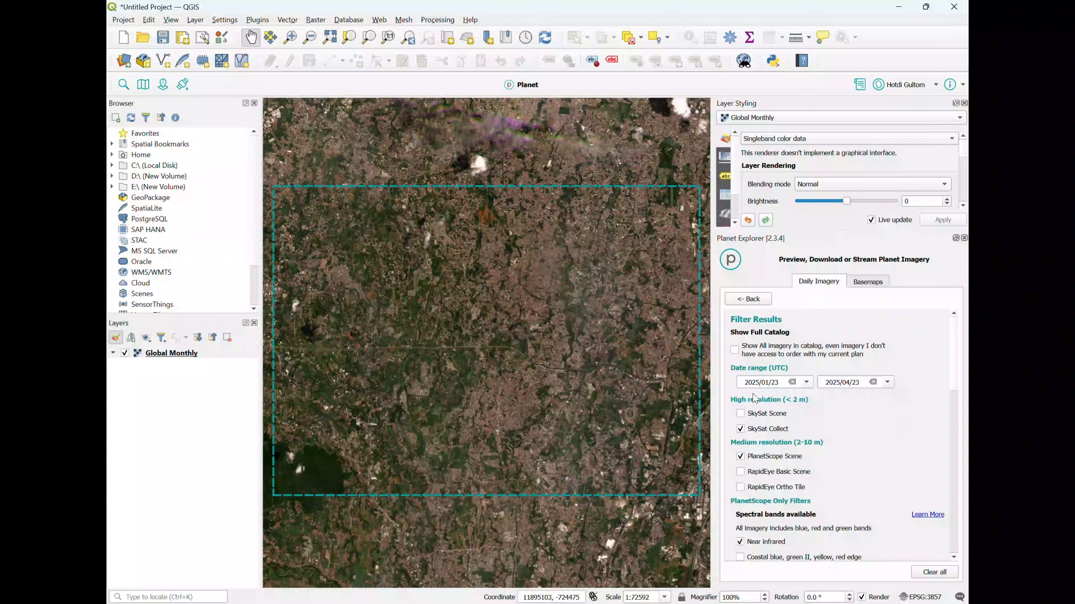
scroll(790, 432, "down", 5)
scroll(788, 437, "down", 2)
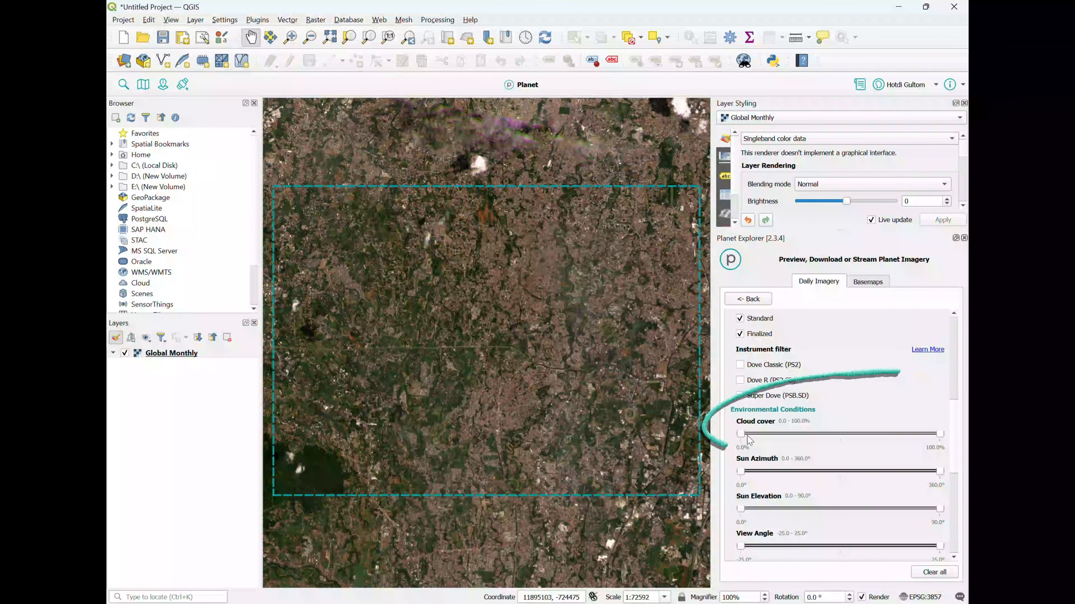
left_click_drag(939, 434, 769, 443)
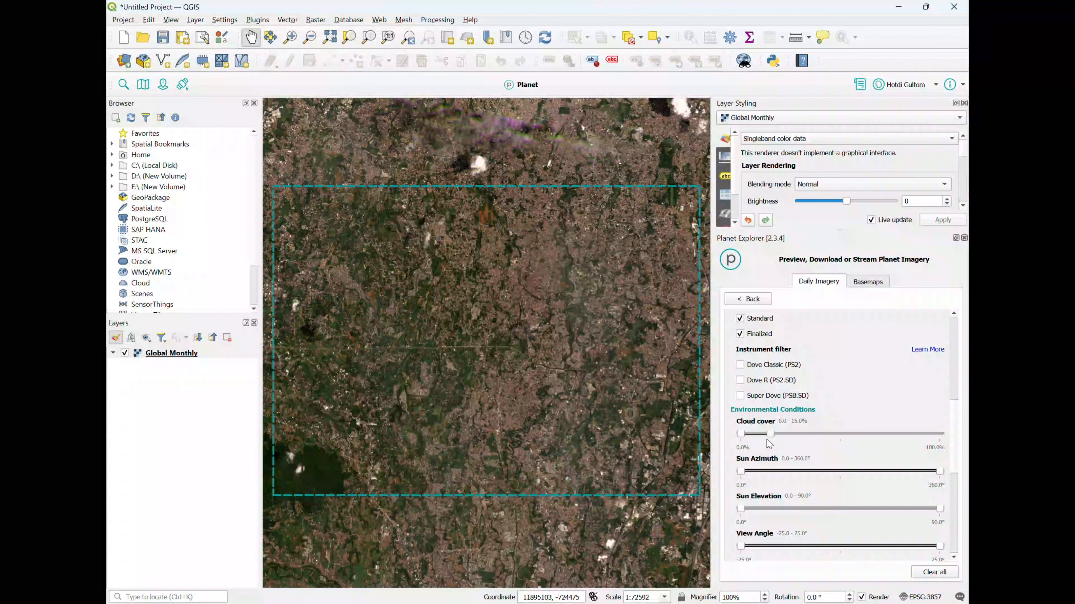
scroll(812, 476, "down", 1)
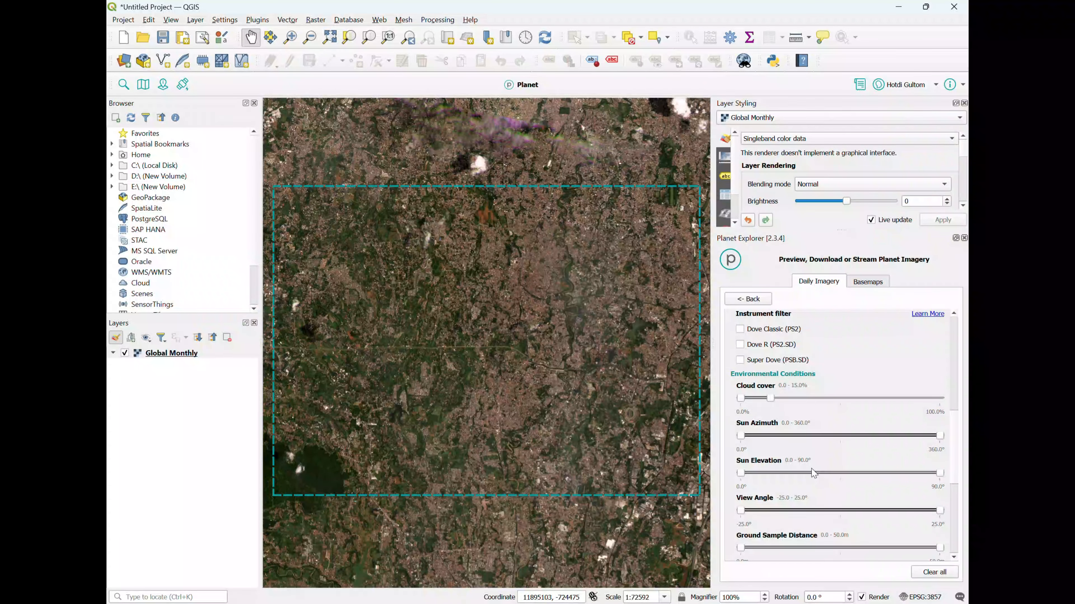
scroll(813, 473, "down", 2)
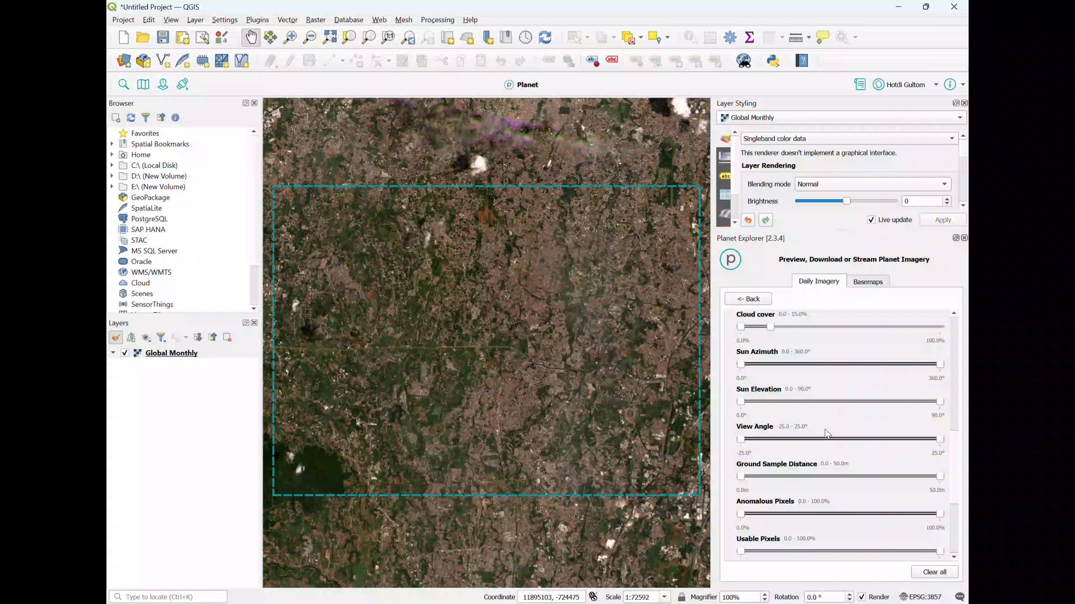
scroll(816, 417, "up", 8)
scroll(831, 444, "up", 2)
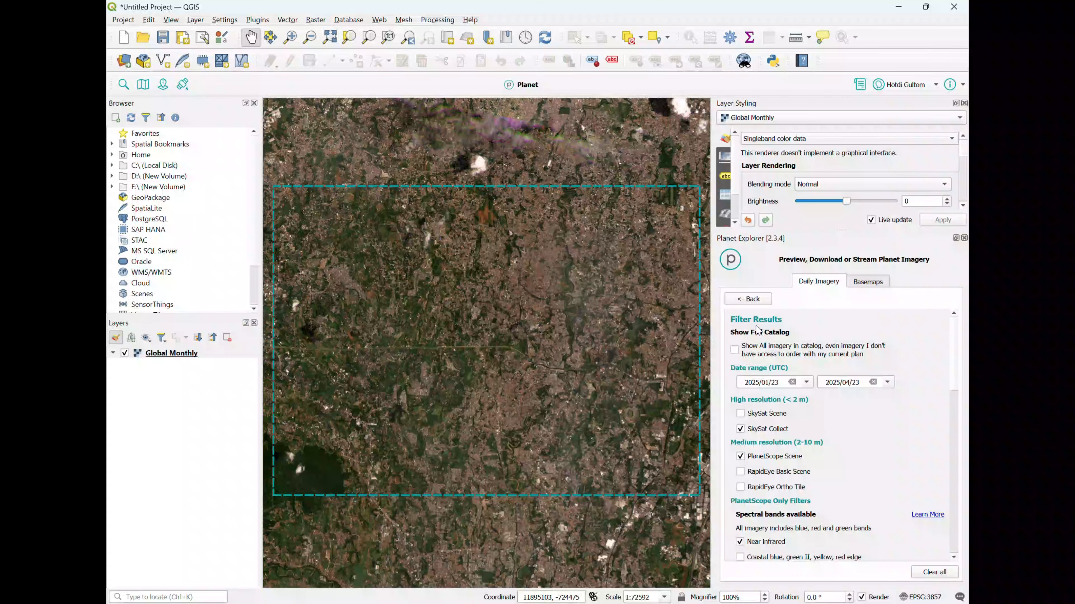
left_click(748, 299)
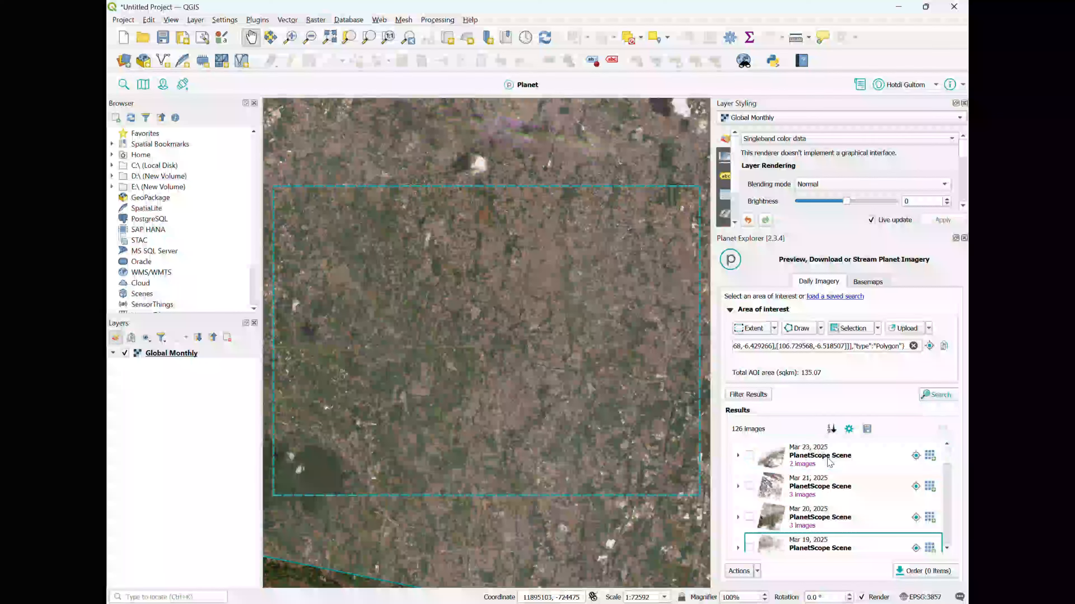
Step: Select the Mar 14, 2025 PlanetScope scenes and start an imagery order named Citra
scroll(814, 489, "down", 3)
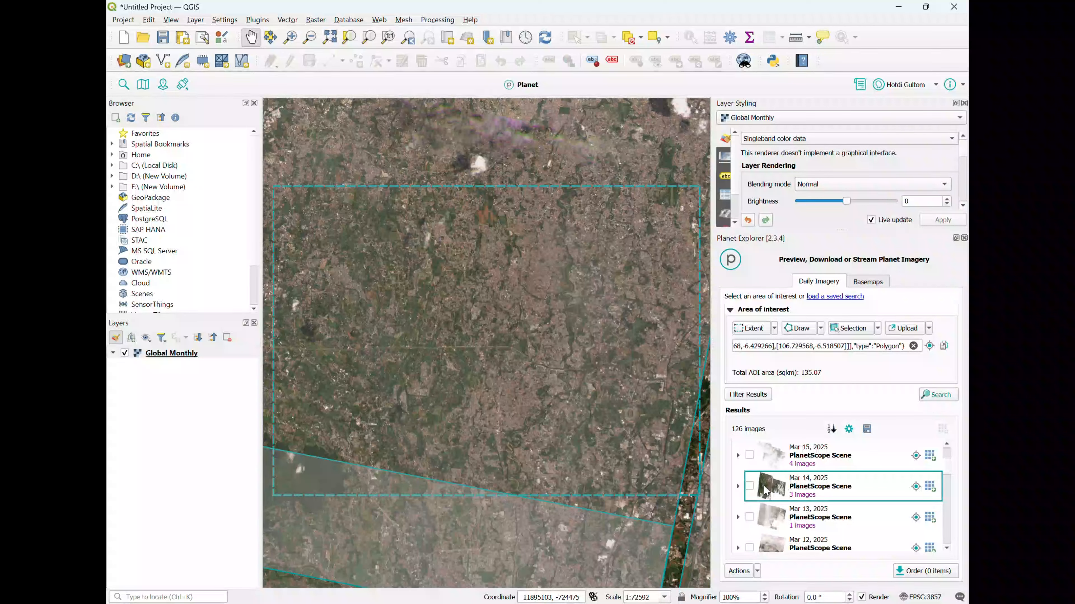
left_click(749, 487)
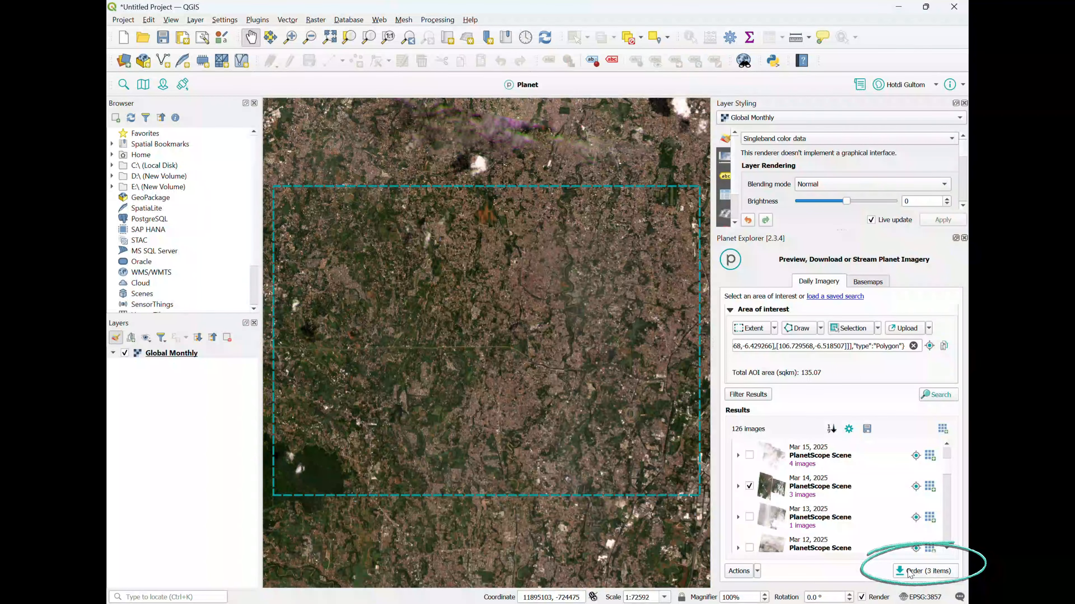
left_click(910, 572)
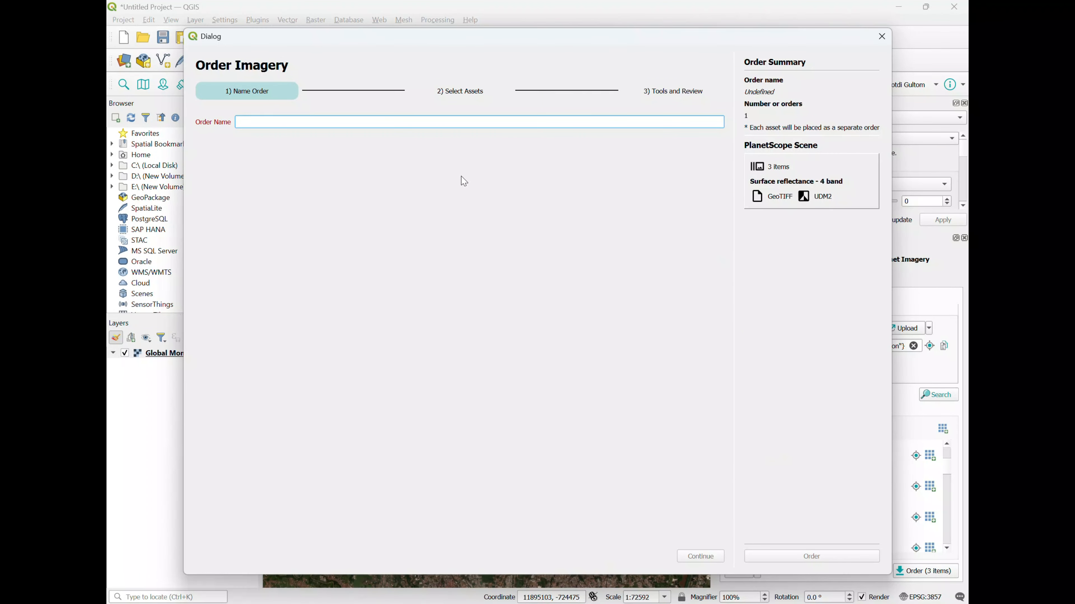
type("Citra")
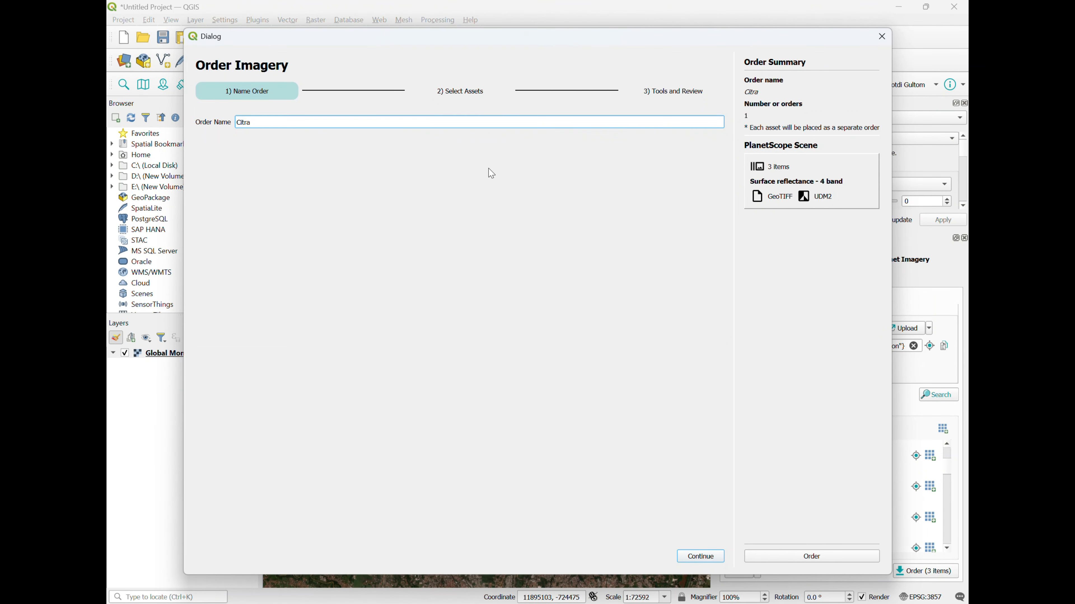
left_click(706, 560)
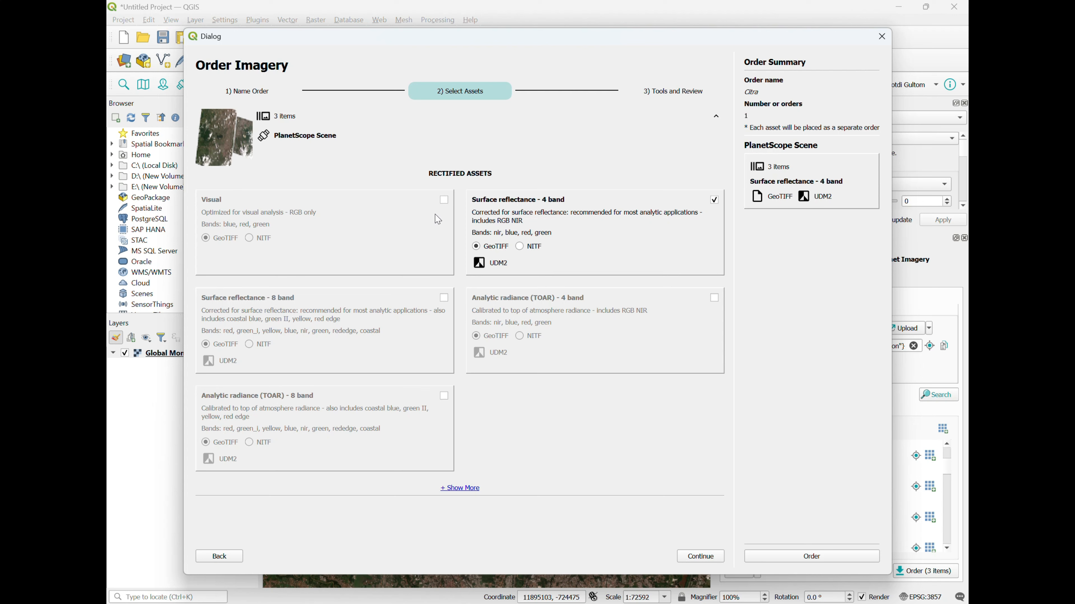
Step: Choose the Visual asset for the order, clip the items to the AOI and enable a composite of all items
left_click(446, 203)
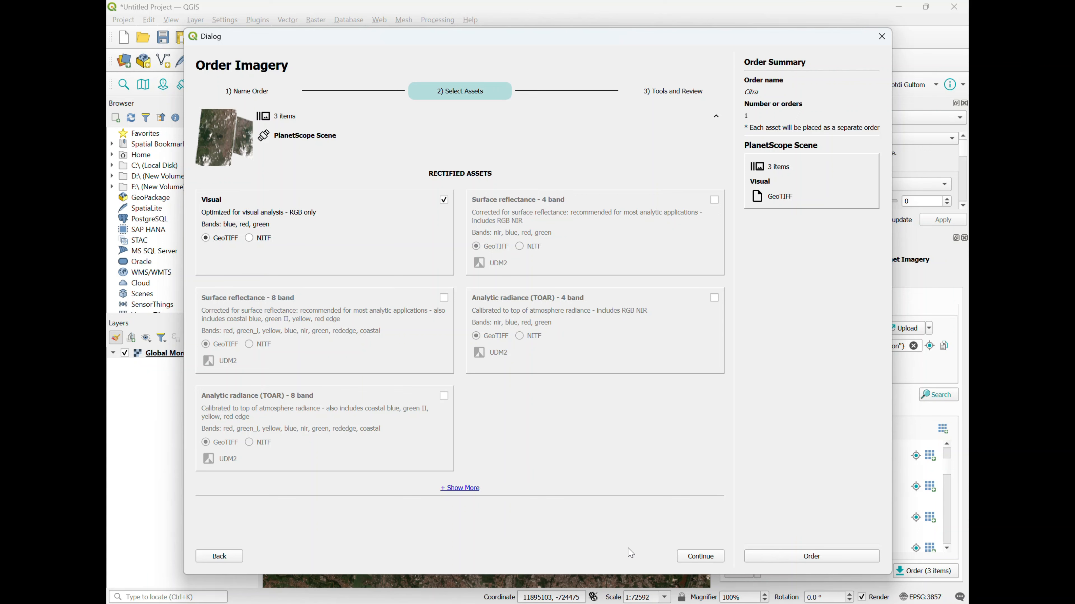
left_click(705, 558)
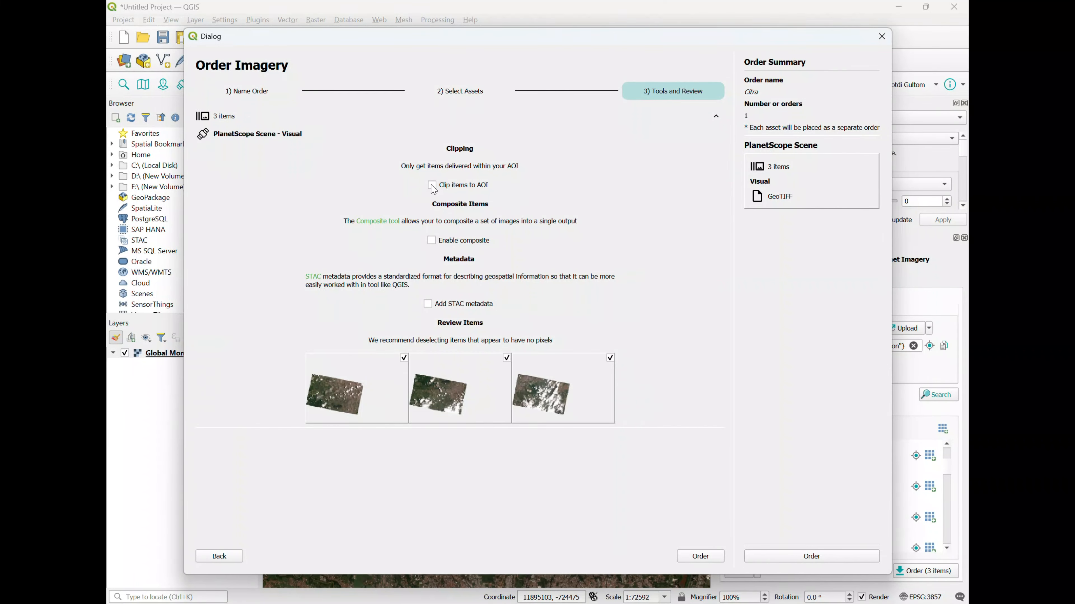
left_click(432, 187)
left_click(435, 243)
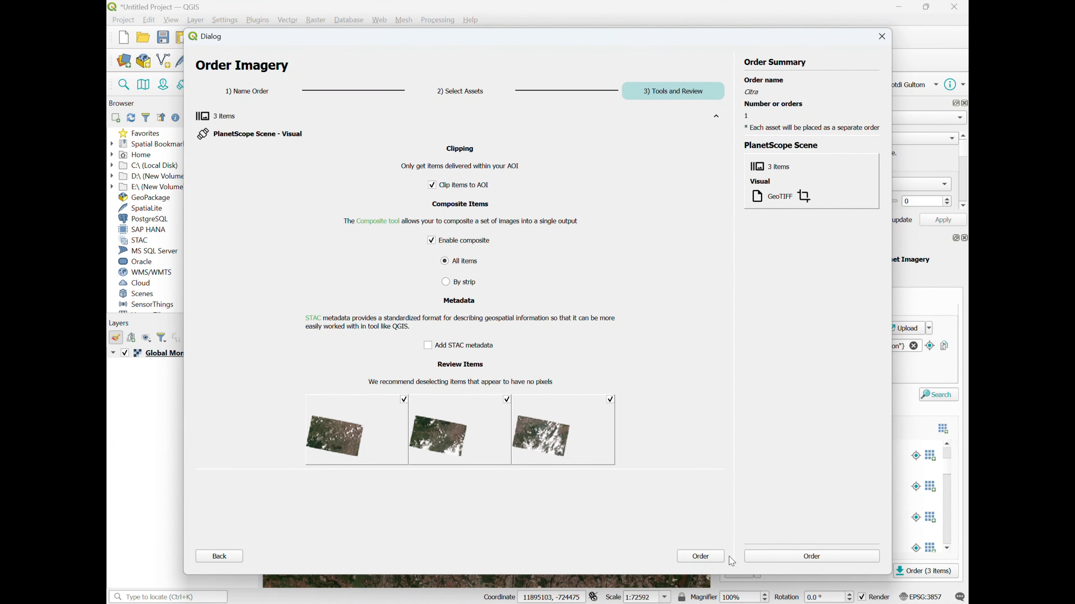
Step: Submit the Citra imagery order, close the order dialog and show the Orders Monitor
left_click(709, 561)
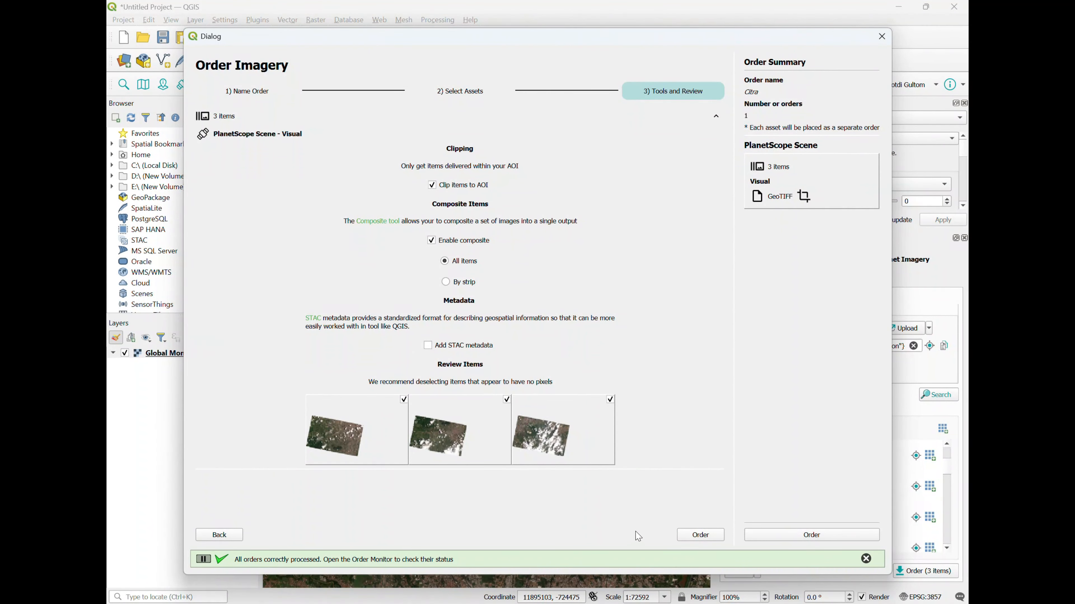
left_click(882, 37)
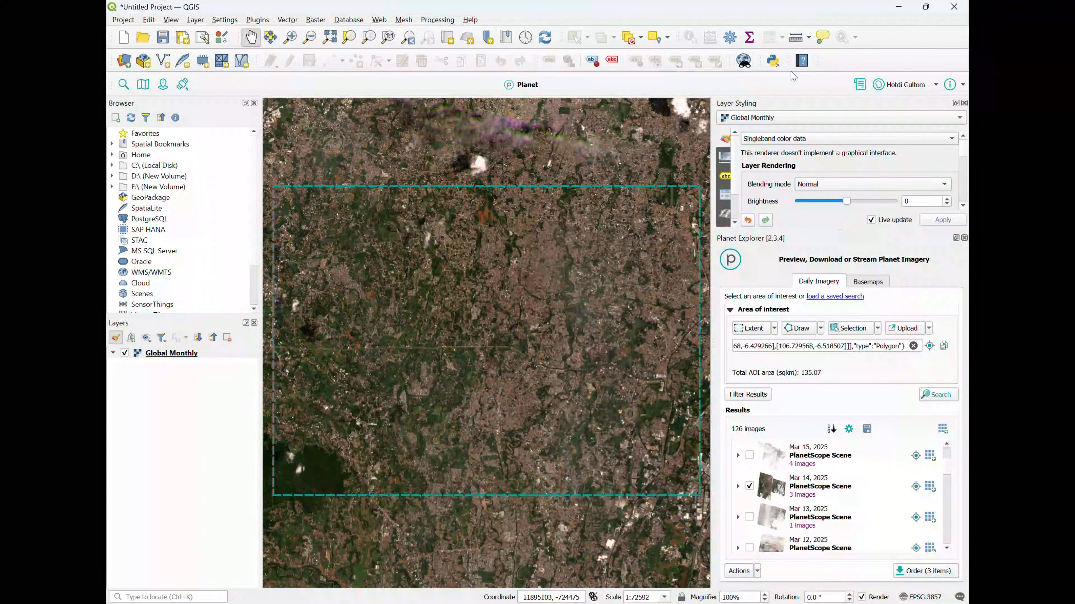
left_click(860, 86)
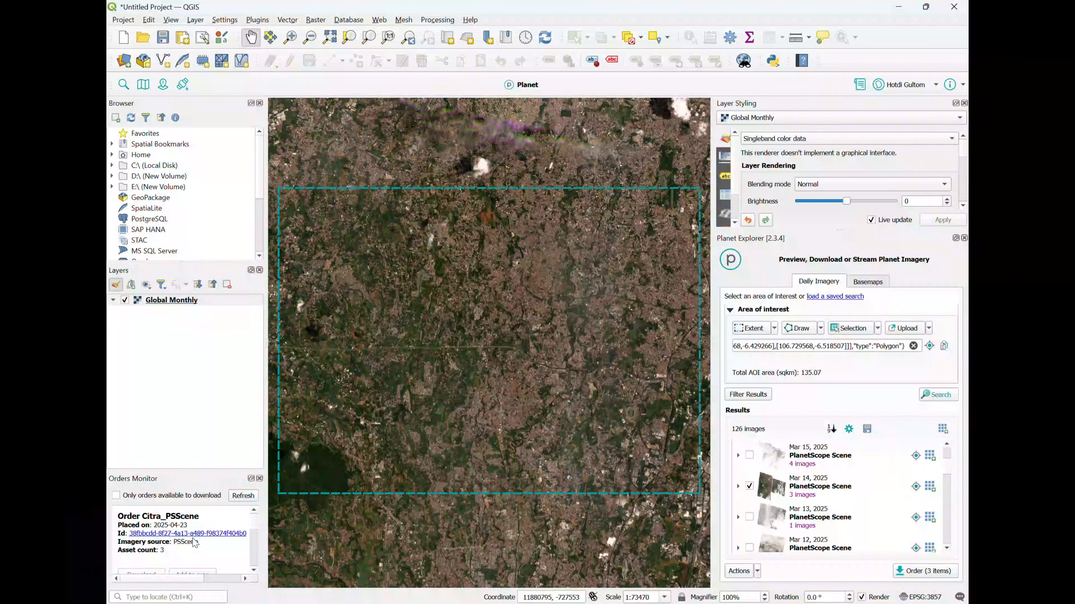
Step: View the Tangsel order's details on the Planet account page in the browser and return to QGIS
scroll(191, 542, "up", 2)
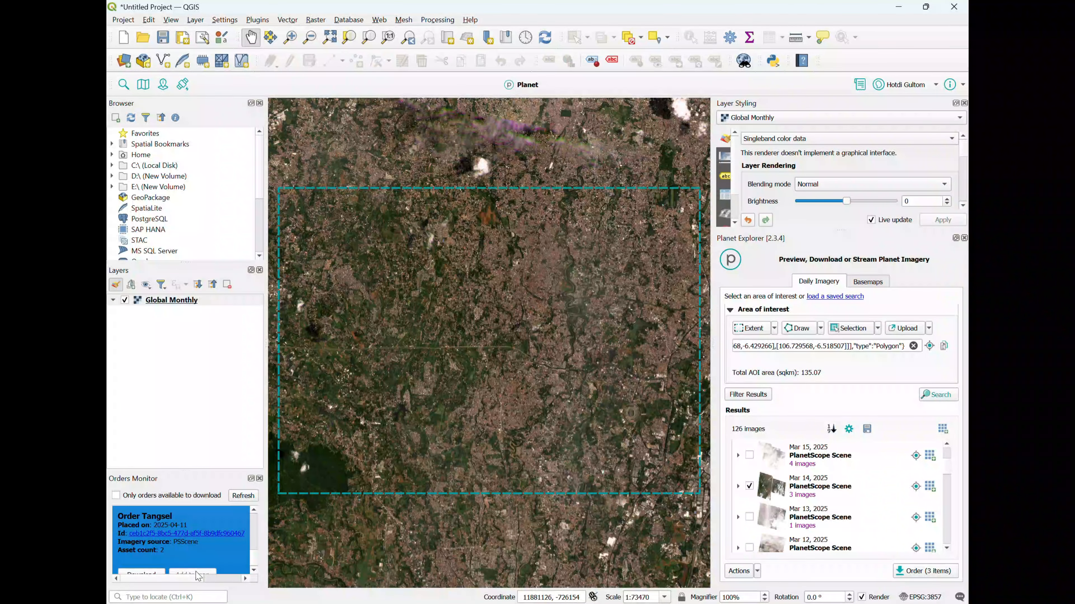
left_click(186, 535)
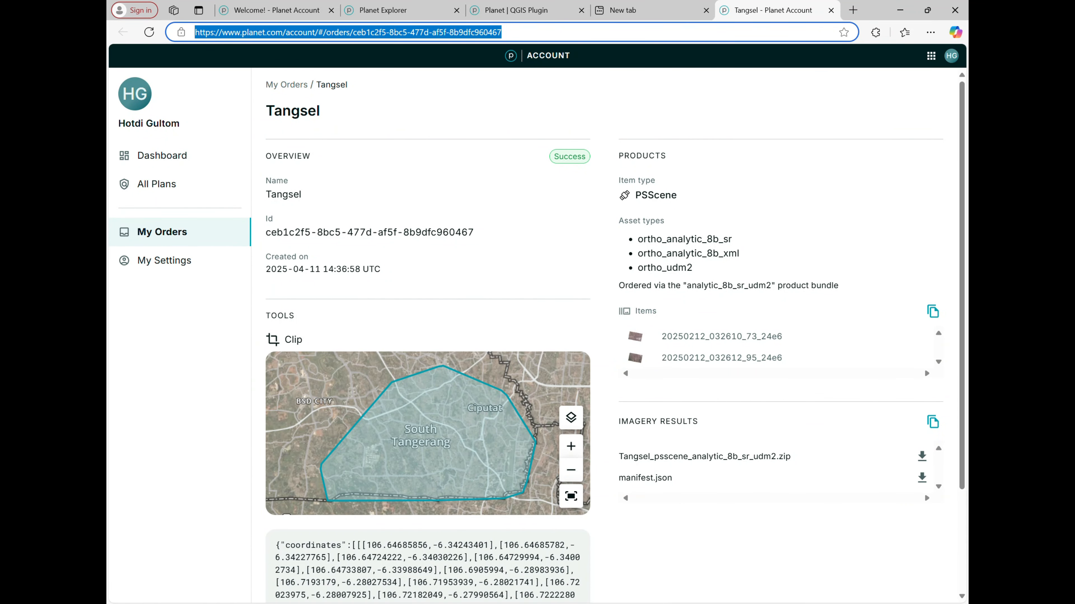
left_click(582, 603)
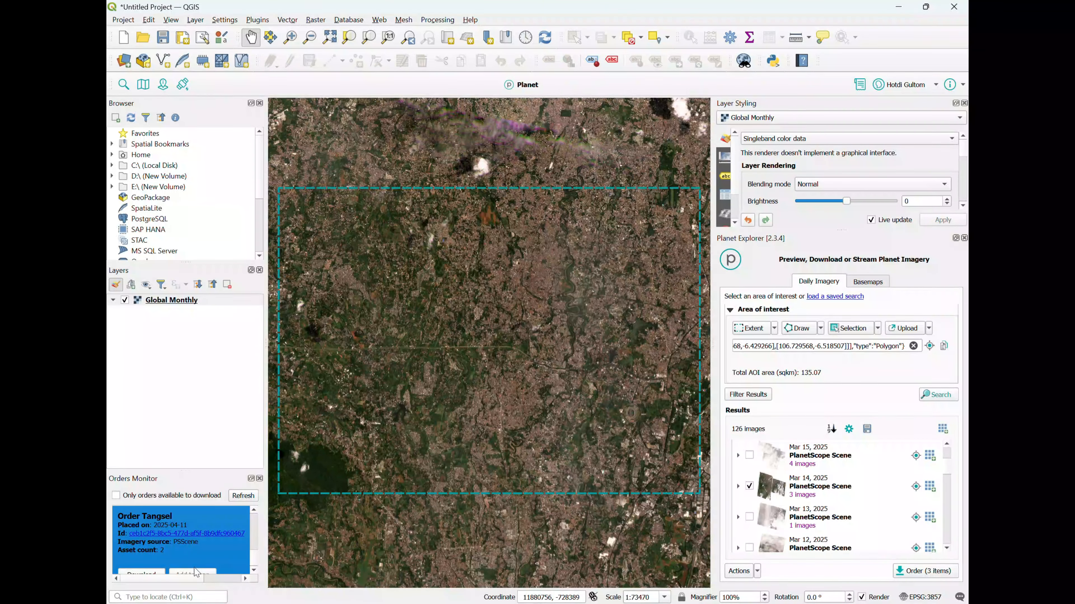